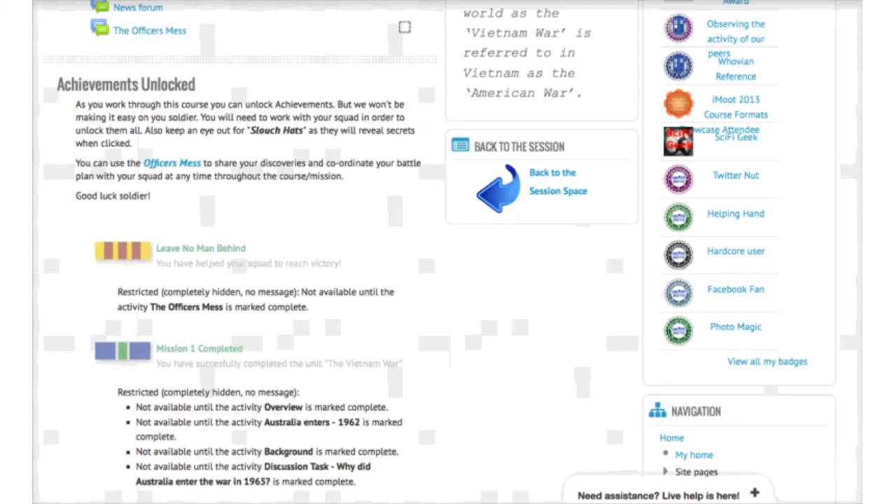
- Open the settings of The Officers Mess forum and review its activity completion options
{"action": "scroll", "coordinate": [448, 252], "scroll_direction": "up", "scroll_amount": 3}
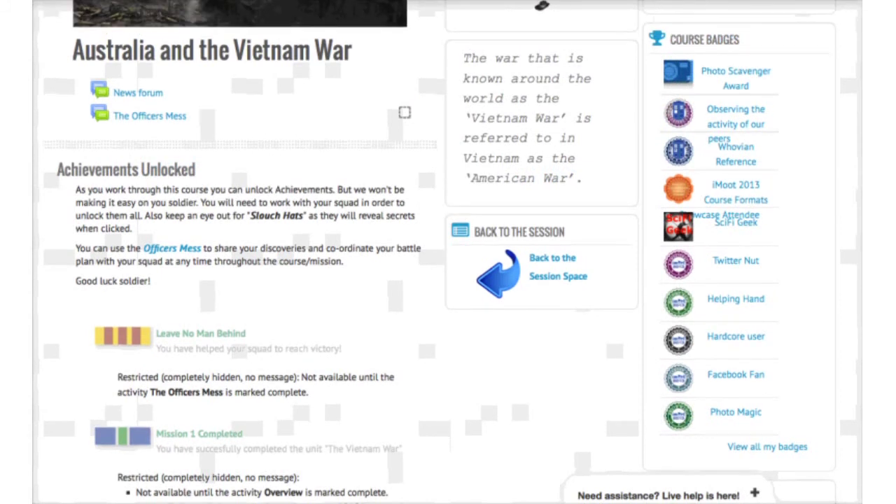
{"action": "scroll", "coordinate": [612, 333], "scroll_direction": "up", "scroll_amount": 5}
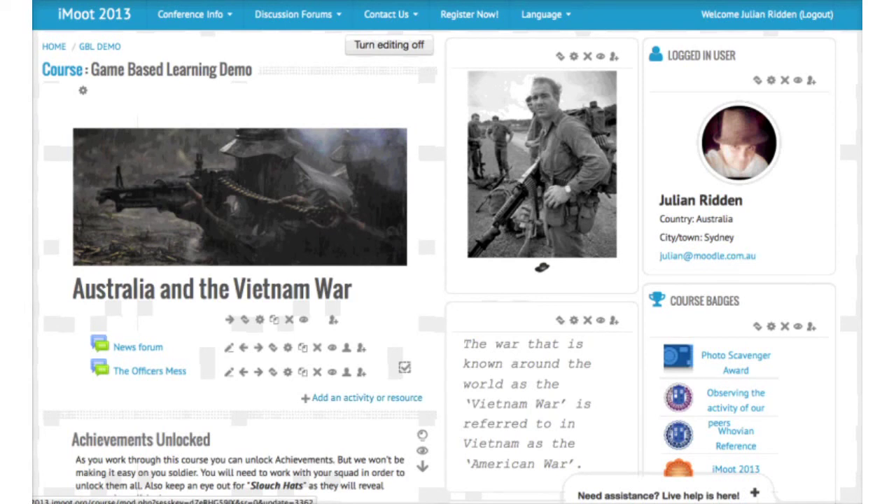
{"action": "left_click", "coordinate": [287, 371]}
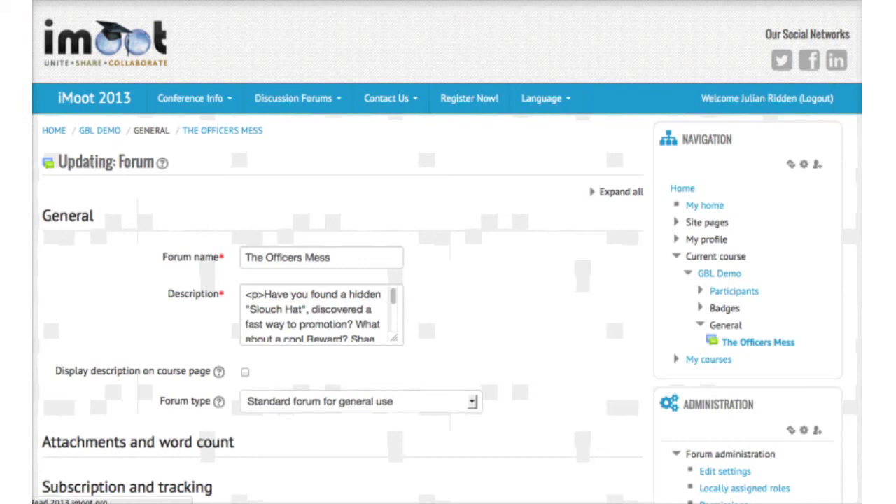
{"action": "scroll", "coordinate": [336, 280], "scroll_direction": "down", "scroll_amount": 3}
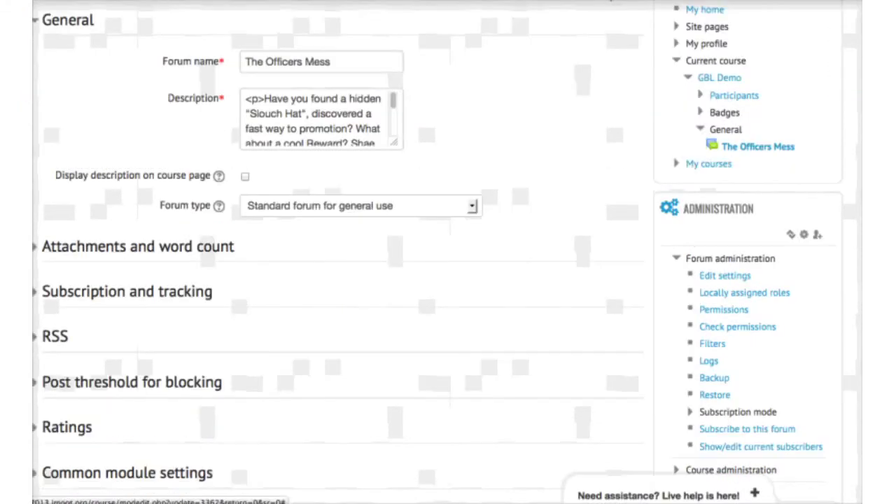
{"action": "scroll", "coordinate": [336, 280], "scroll_direction": "down", "scroll_amount": 5}
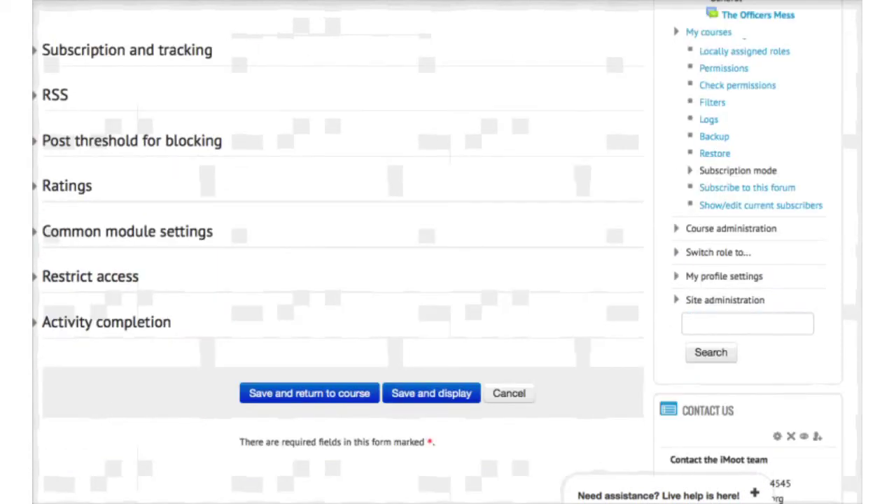
{"action": "left_click", "coordinate": [105, 388]}
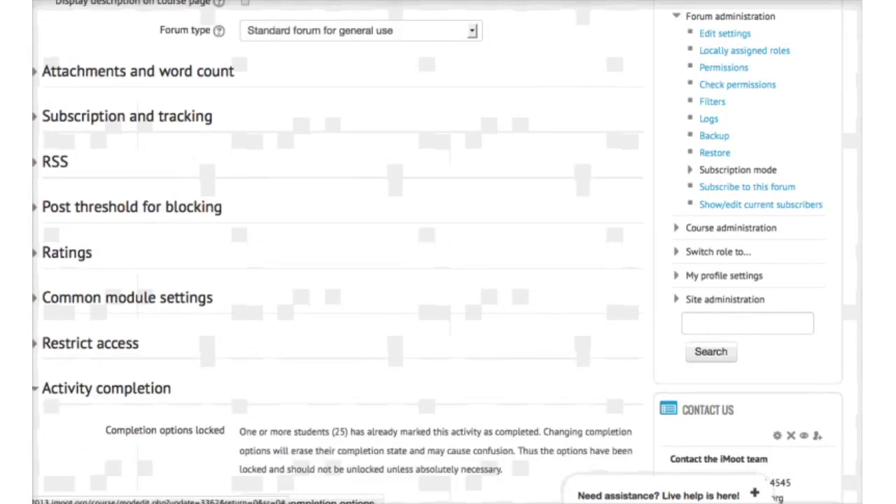
{"action": "scroll", "coordinate": [336, 280], "scroll_direction": "down", "scroll_amount": 8}
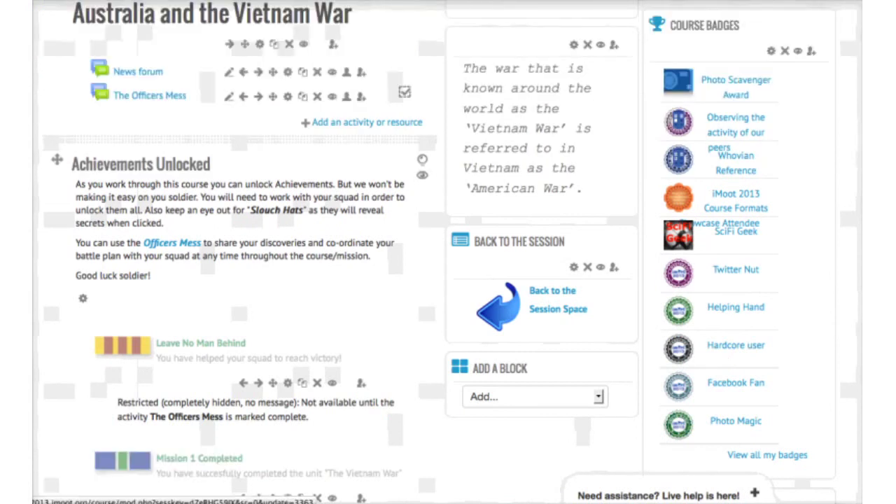
- Review the restrict access conditions of the Leave No Man Behind label, and return to the GBL Demo course
{"action": "left_click", "coordinate": [287, 382]}
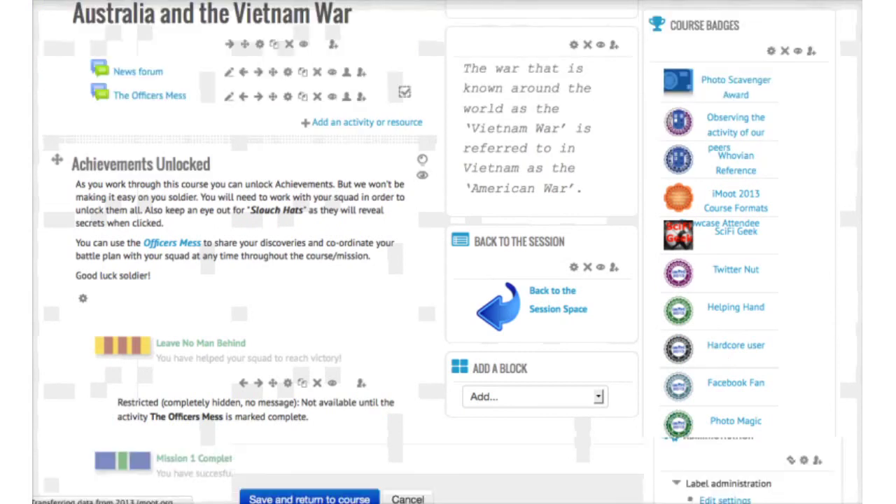
{"action": "scroll", "coordinate": [448, 280], "scroll_direction": "down", "scroll_amount": 3}
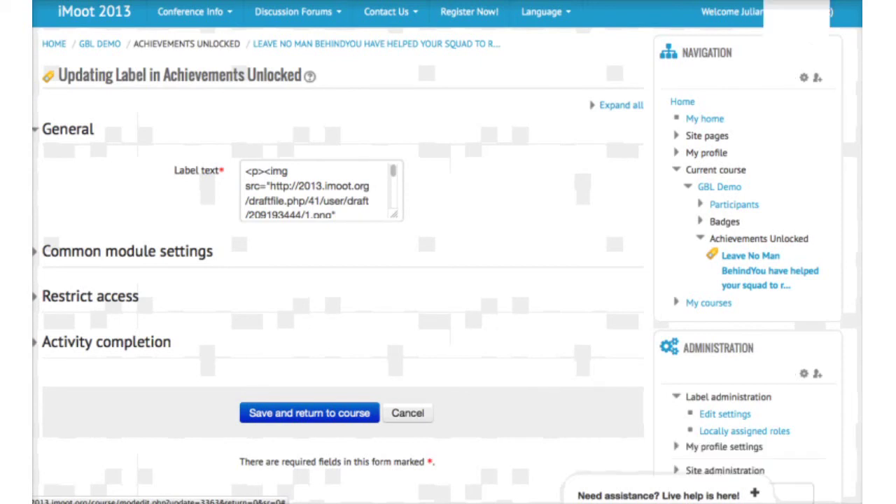
{"action": "left_click", "coordinate": [90, 296]}
{"action": "scroll", "coordinate": [448, 279], "scroll_direction": "down", "scroll_amount": 4}
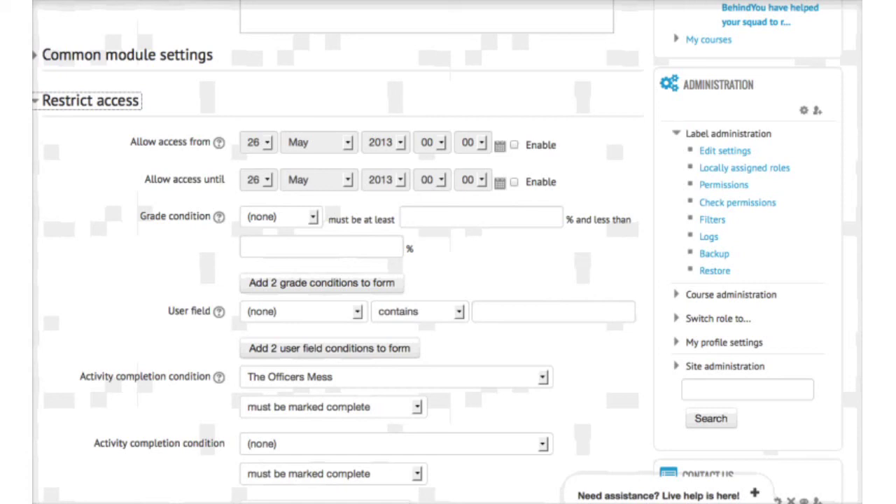
{"action": "scroll", "coordinate": [99, 130], "scroll_direction": "up", "scroll_amount": 10}
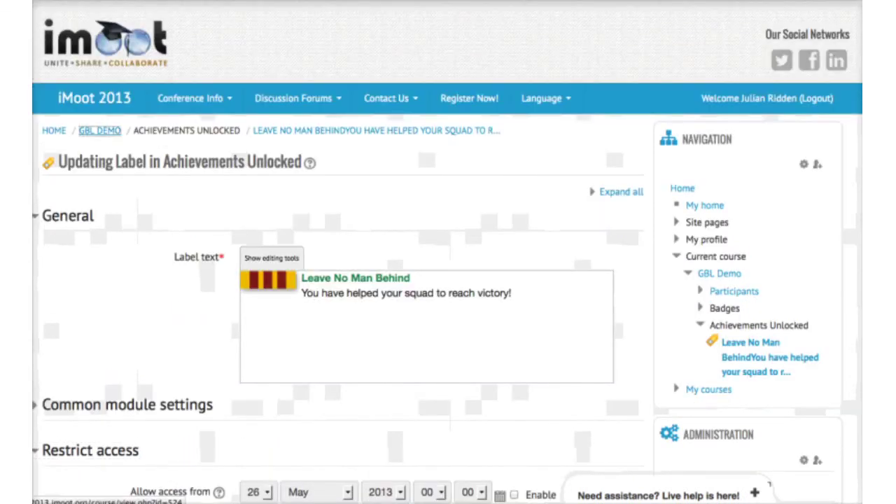
{"action": "left_click", "coordinate": [100, 130]}
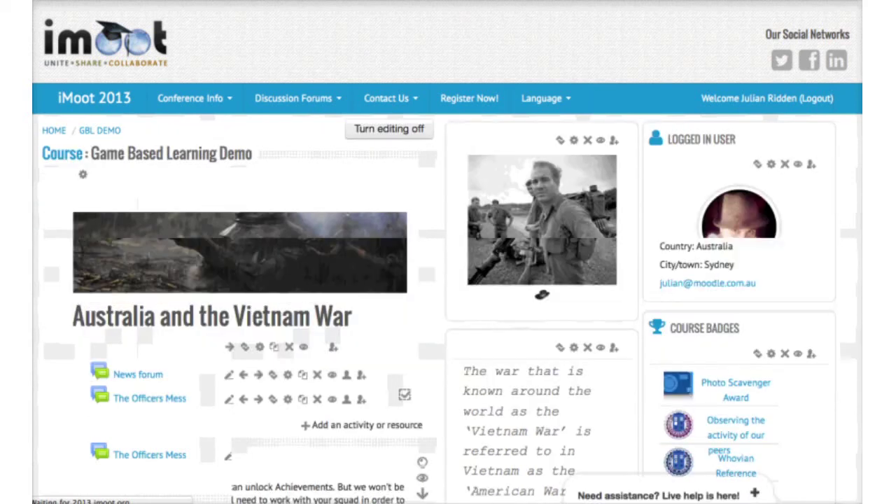
- Open the hidden page behind the slouch hat under the soldier photo, and return to the course page
{"action": "scroll", "coordinate": [448, 252], "scroll_direction": "down", "scroll_amount": 2}
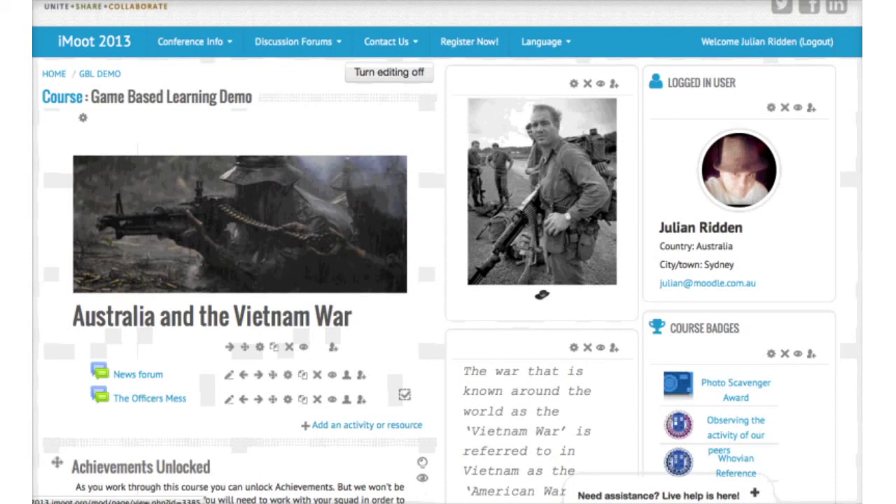
{"action": "left_click", "coordinate": [542, 294]}
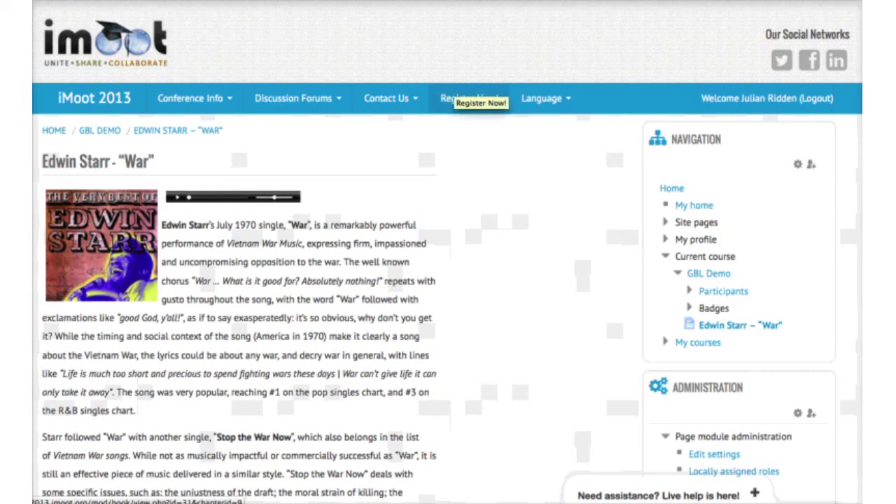
{"action": "left_click", "coordinate": [470, 98]}
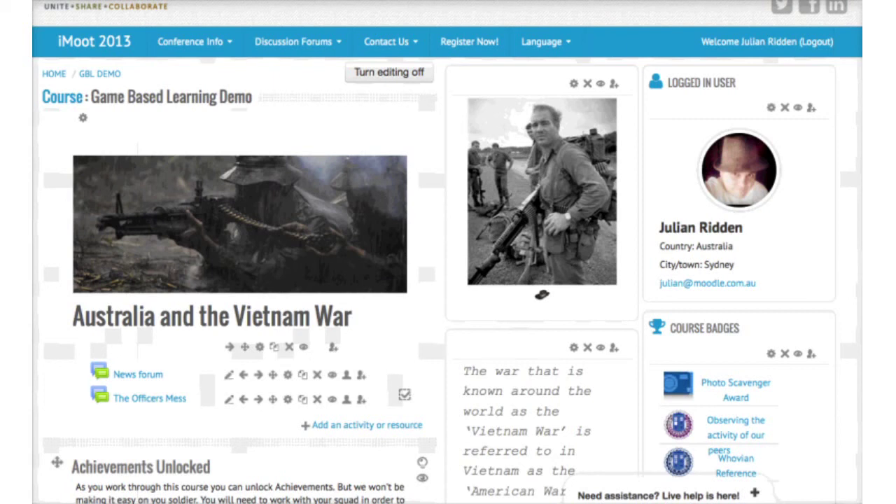
- Look through the orphaned activities at the end of the course, and increase the number of course sections by one
{"action": "scroll", "coordinate": [448, 280], "scroll_direction": "down", "scroll_amount": 2}
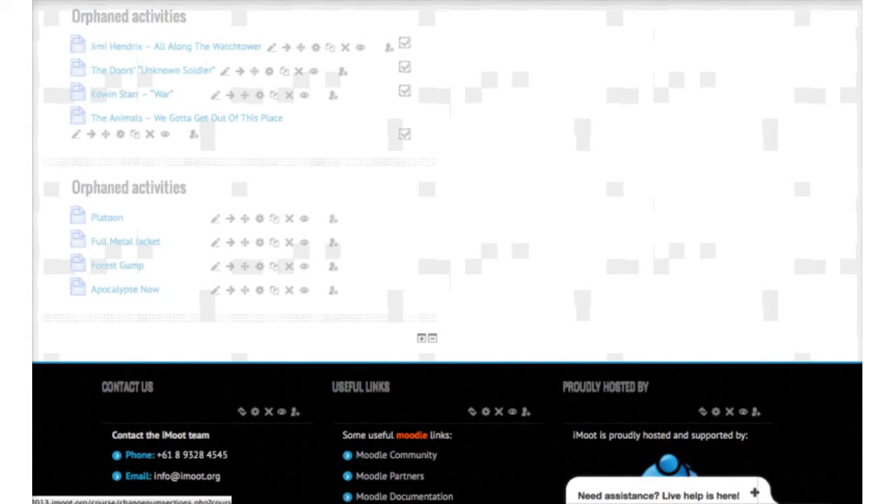
{"action": "scroll", "coordinate": [448, 252], "scroll_direction": "down", "scroll_amount": 3}
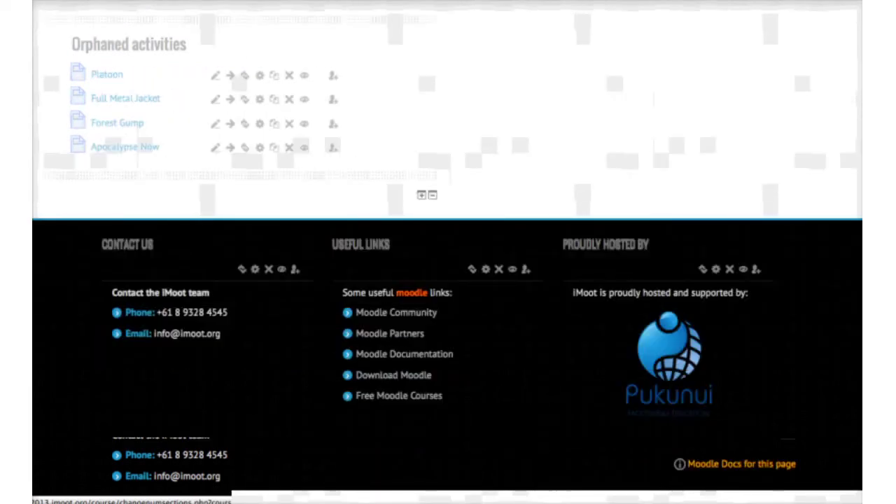
{"action": "scroll", "coordinate": [448, 252], "scroll_direction": "up", "scroll_amount": 7}
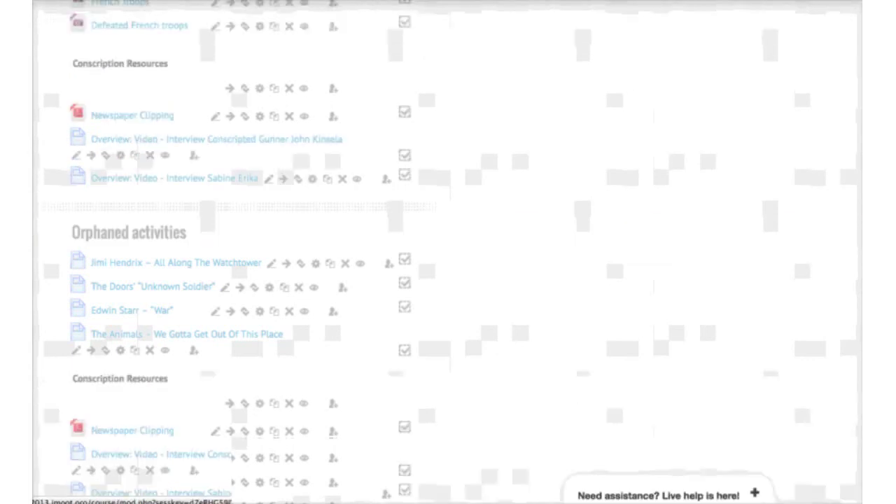
{"action": "scroll", "coordinate": [448, 252], "scroll_direction": "up", "scroll_amount": 5}
{"action": "scroll", "coordinate": [448, 252], "scroll_direction": "down", "scroll_amount": 1}
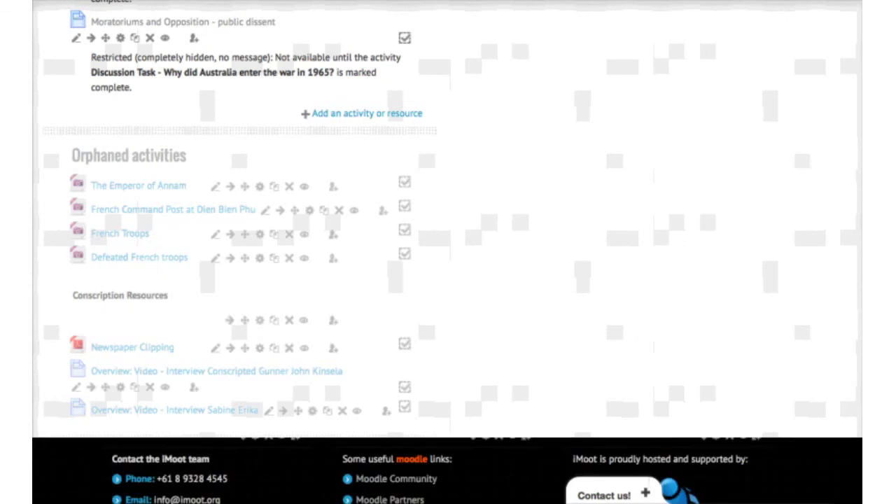
{"action": "scroll", "coordinate": [421, 366], "scroll_direction": "down", "scroll_amount": 6}
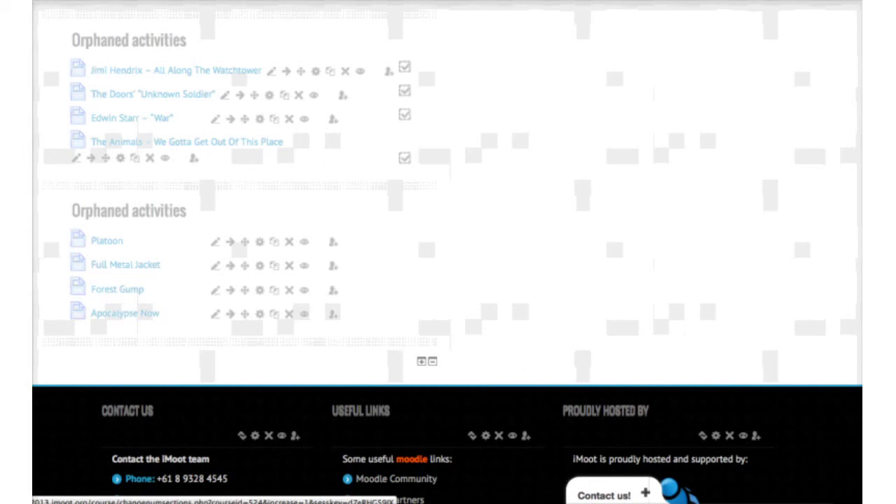
{"action": "left_click", "coordinate": [421, 361]}
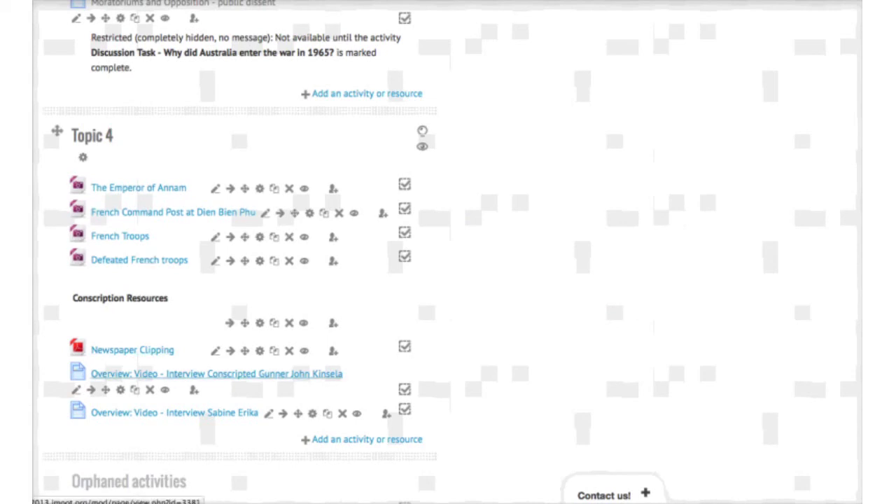
- Open the settings of The Emperor of Annam file in Topic 4 and expand all sections to review its appearance options
{"action": "scroll", "coordinate": [448, 280], "scroll_direction": "down", "scroll_amount": 5}
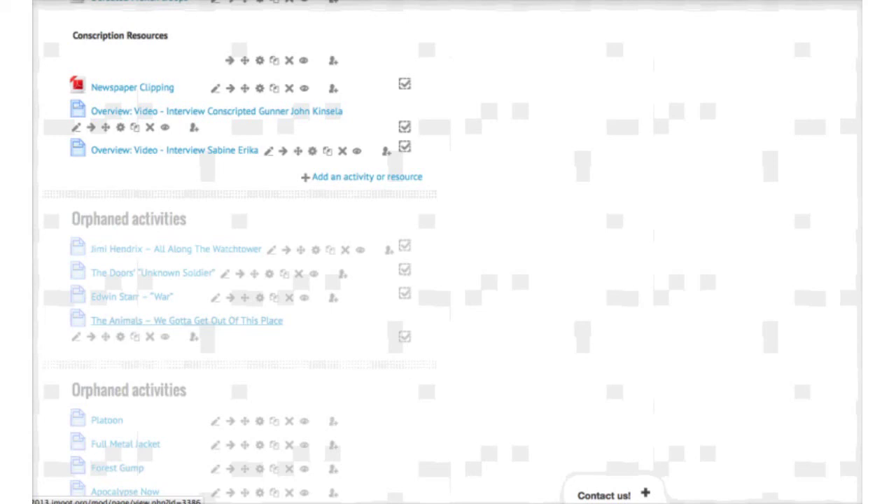
{"action": "scroll", "coordinate": [448, 252], "scroll_direction": "down", "scroll_amount": 3}
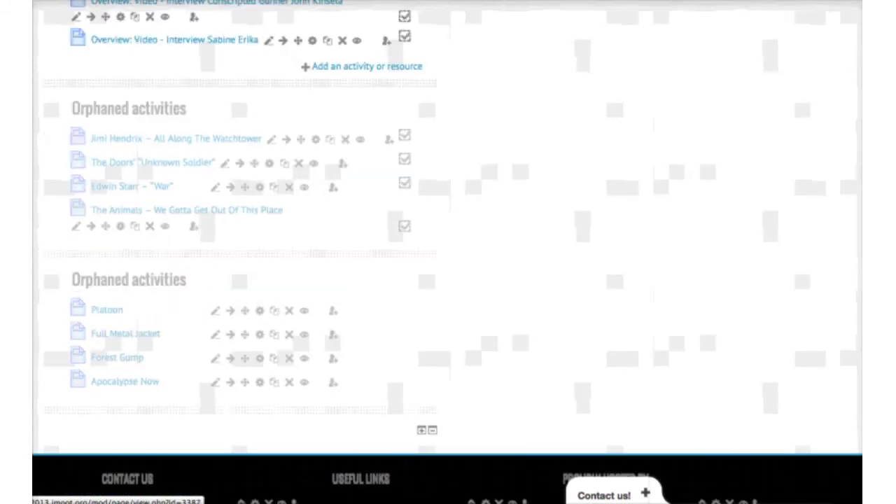
{"action": "scroll", "coordinate": [448, 252], "scroll_direction": "up", "scroll_amount": 10}
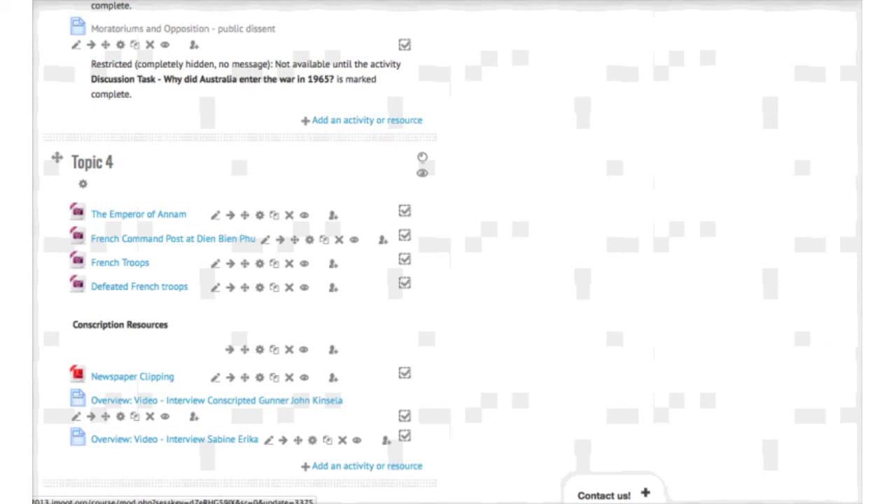
{"action": "left_click", "coordinate": [259, 215]}
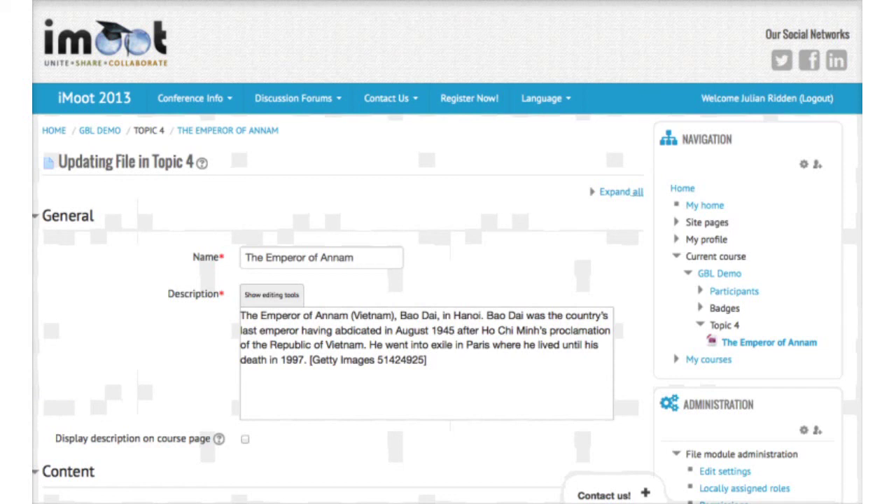
{"action": "left_click", "coordinate": [620, 191]}
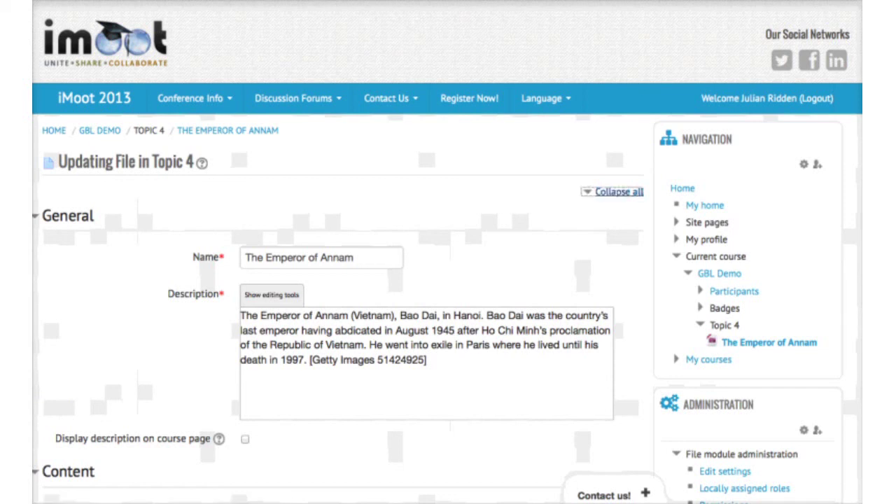
{"action": "scroll", "coordinate": [336, 280], "scroll_direction": "down", "scroll_amount": 10}
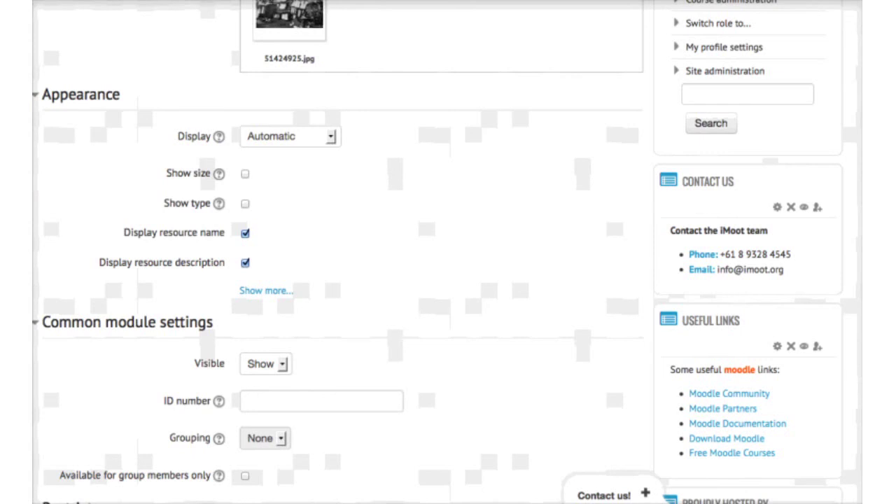
{"action": "scroll", "coordinate": [48, 211], "scroll_direction": "up", "scroll_amount": 10}
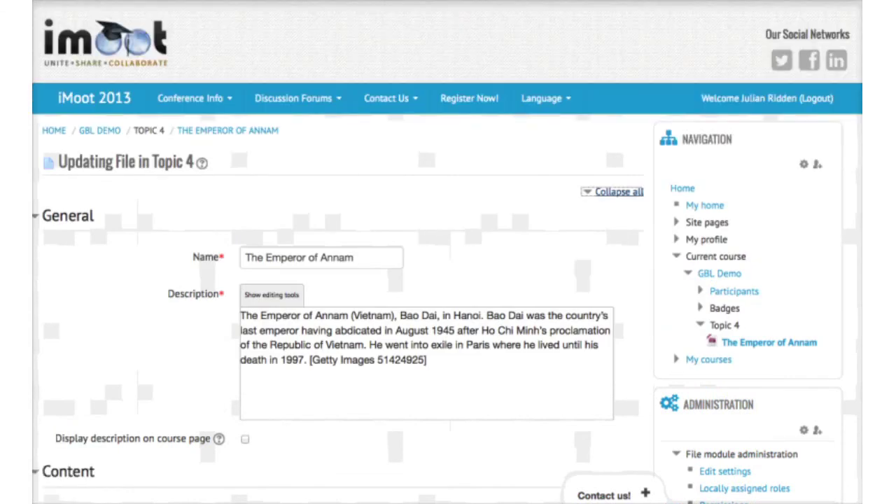
- Display The Emperor of Annam file page with its image and description, and return to the GBL Demo course
{"action": "scroll", "coordinate": [612, 209], "scroll_direction": "down", "scroll_amount": 15}
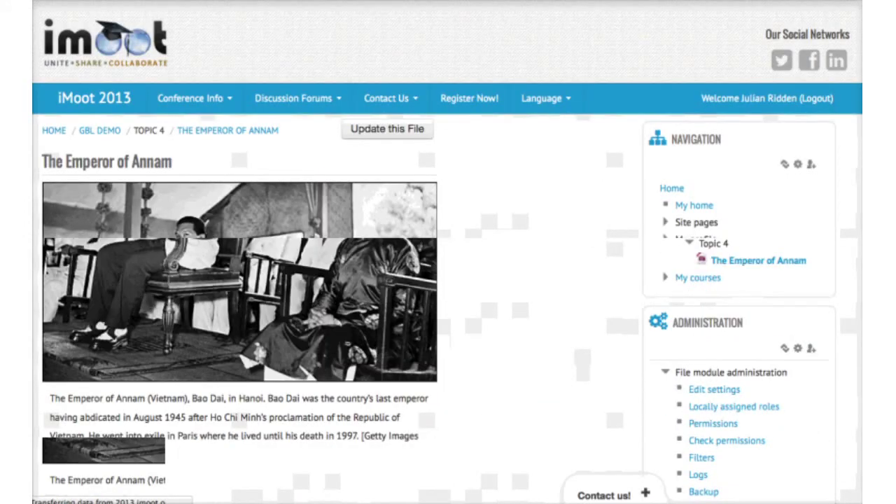
{"action": "scroll", "coordinate": [447, 252], "scroll_direction": "down", "scroll_amount": 2}
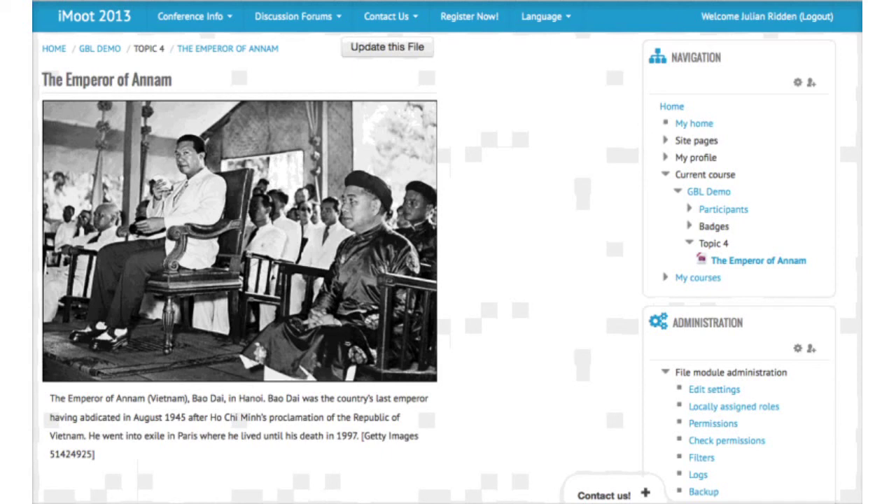
{"action": "scroll", "coordinate": [612, 231], "scroll_direction": "up", "scroll_amount": 2}
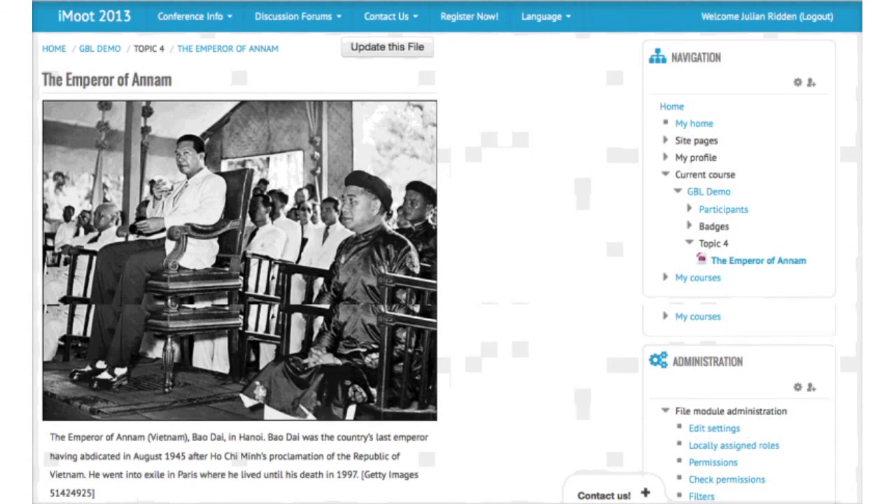
{"action": "left_click", "coordinate": [99, 87]}
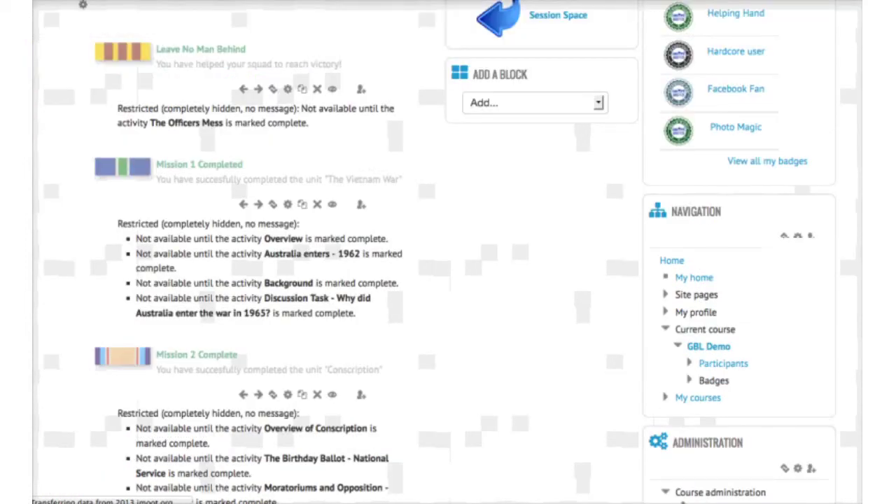
- Open the settings of the Defeated French troops file in Topic 4 and review its activity completion options
{"action": "scroll", "coordinate": [424, 343], "scroll_direction": "down", "scroll_amount": 15}
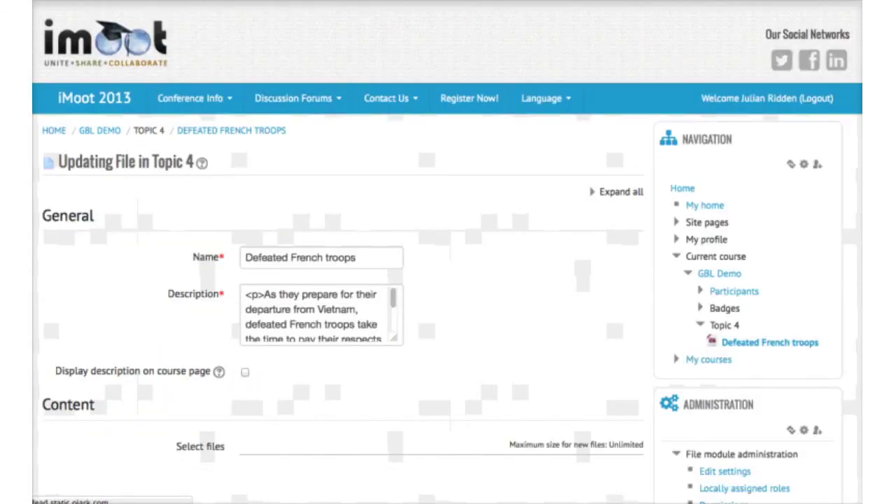
{"action": "scroll", "coordinate": [613, 313], "scroll_direction": "down", "scroll_amount": 6}
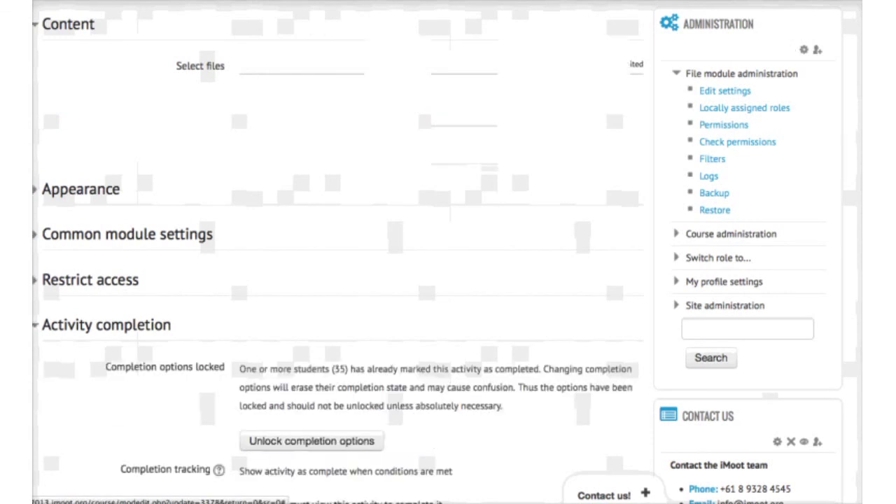
{"action": "scroll", "coordinate": [612, 275], "scroll_direction": "down", "scroll_amount": 2}
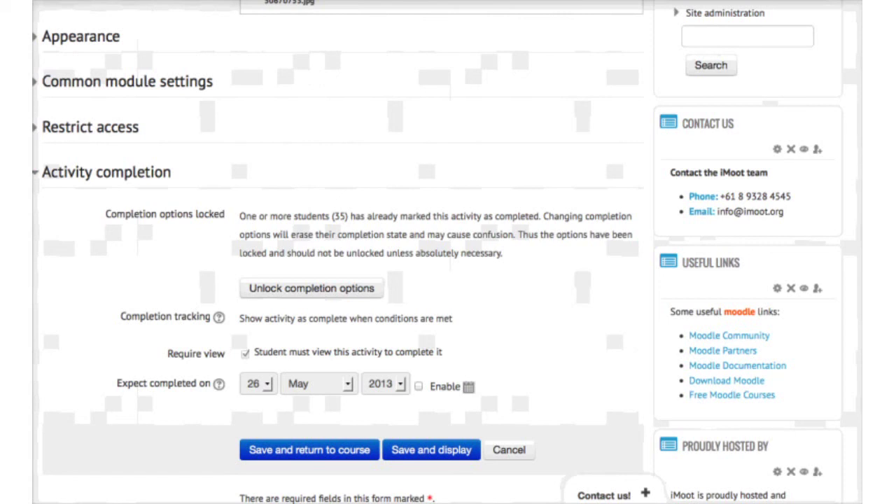
- Cancel the Defeated French troops settings and review the access restrictions of the "Mission not yet available" label in Conscription
{"action": "left_click", "coordinate": [509, 449]}
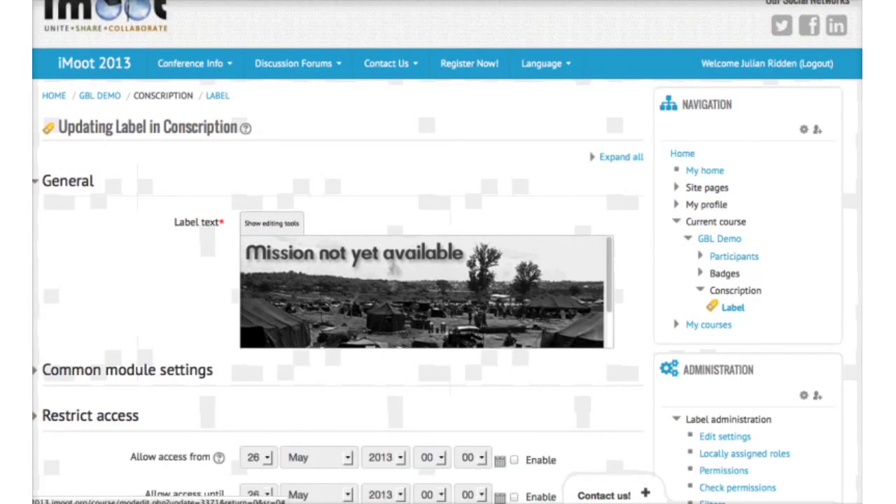
{"action": "scroll", "coordinate": [612, 342], "scroll_direction": "down", "scroll_amount": 3}
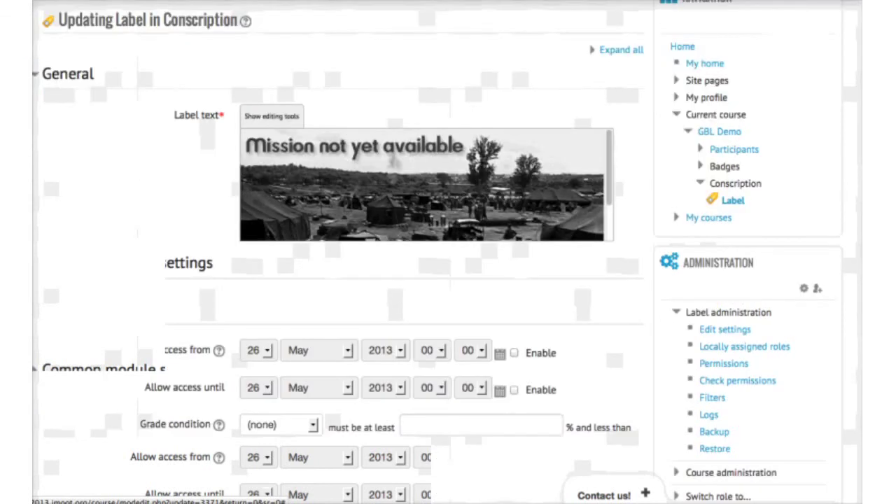
{"action": "scroll", "coordinate": [612, 343], "scroll_direction": "down", "scroll_amount": 10}
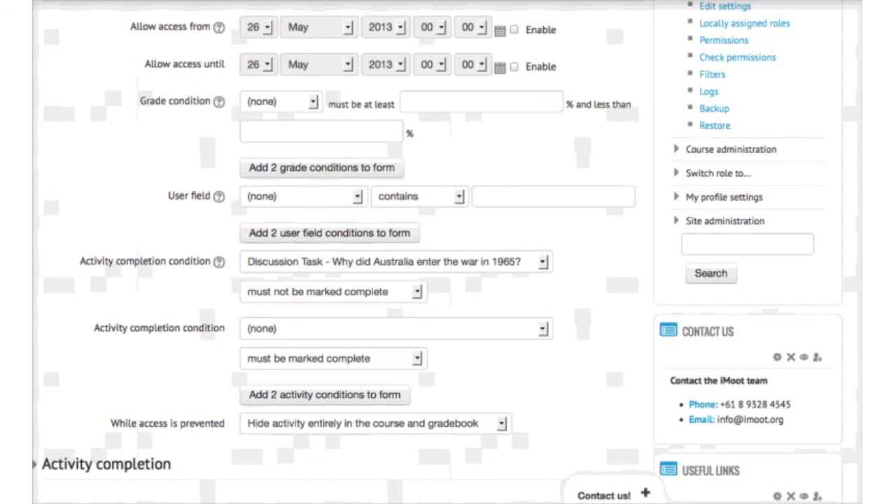
- Examine the completion states offered for the label's Discussion Task activity completion condition, keeping "must not be marked complete"
{"action": "left_click", "coordinate": [332, 292]}
{"action": "left_click", "coordinate": [333, 291]}
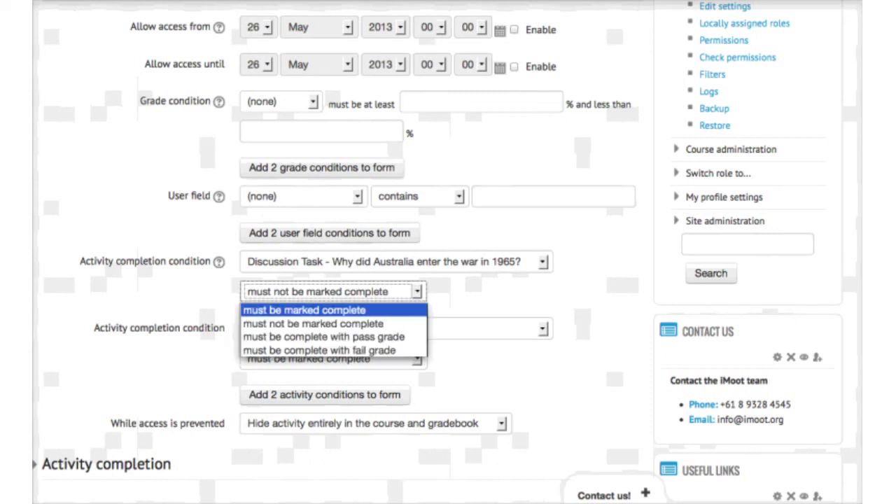
{"action": "key", "text": "Down"}
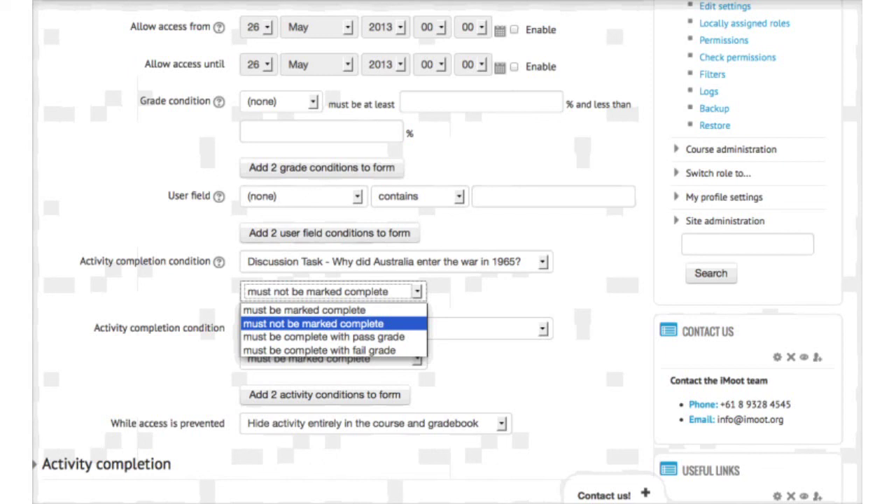
{"action": "key", "text": "Up"}
{"action": "key", "text": "Escape"}
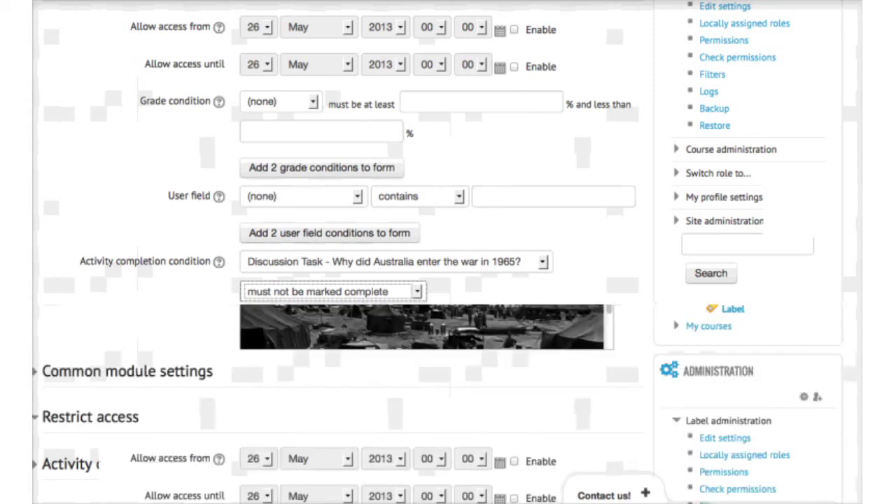
- Return to the GBL Demo course and examine the access restrictions on the Conscription section's label and pages
{"action": "left_click", "coordinate": [99, 97]}
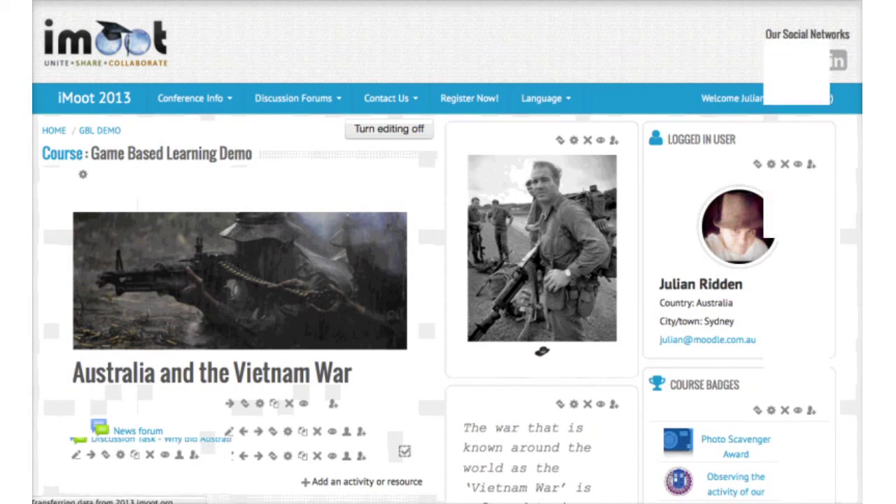
{"action": "scroll", "coordinate": [448, 280], "scroll_direction": "down", "scroll_amount": 10}
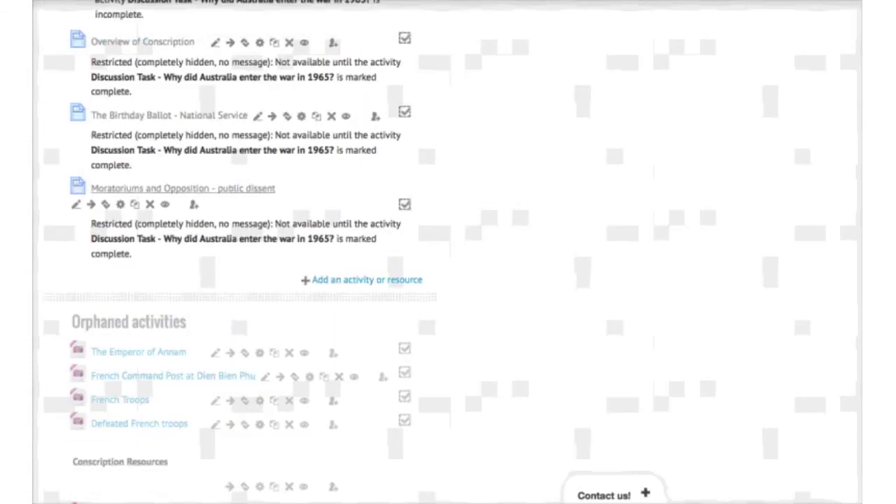
{"action": "scroll", "coordinate": [612, 166], "scroll_direction": "up", "scroll_amount": 5}
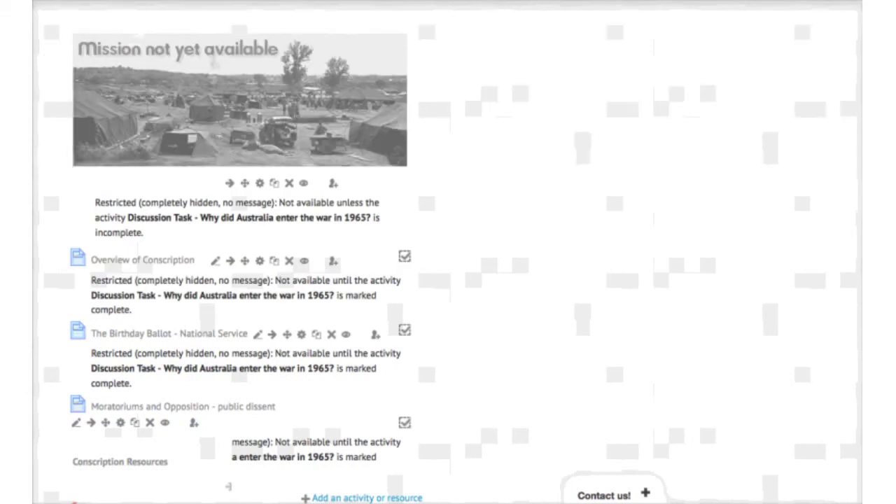
{"action": "scroll", "coordinate": [612, 167], "scroll_direction": "up", "scroll_amount": 2}
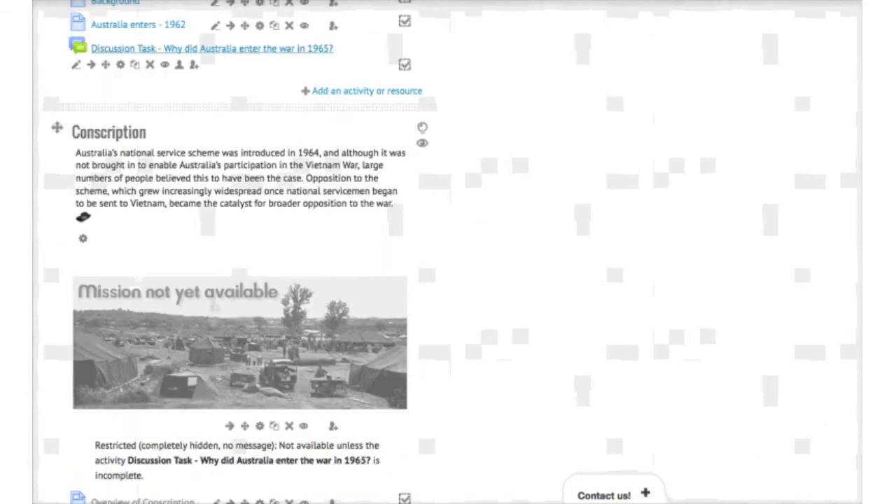
{"action": "scroll", "coordinate": [799, 178], "scroll_direction": "down", "scroll_amount": 5}
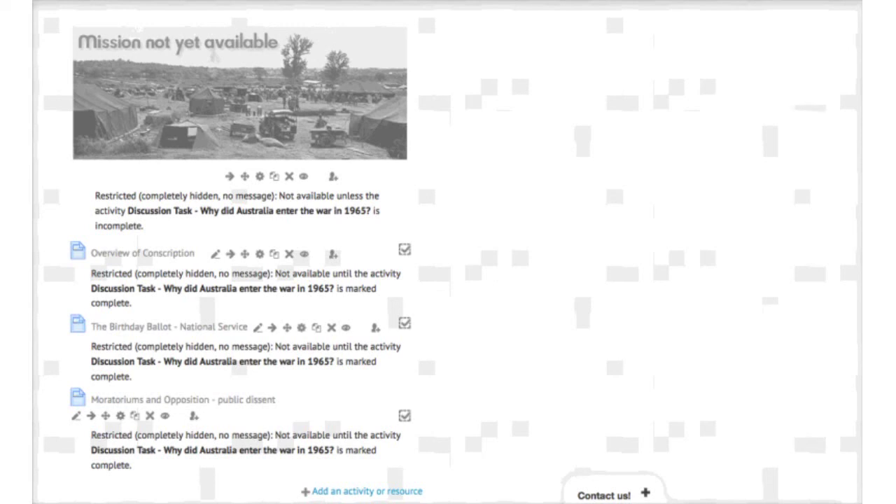
{"action": "scroll", "coordinate": [799, 178], "scroll_direction": "up", "scroll_amount": 10}
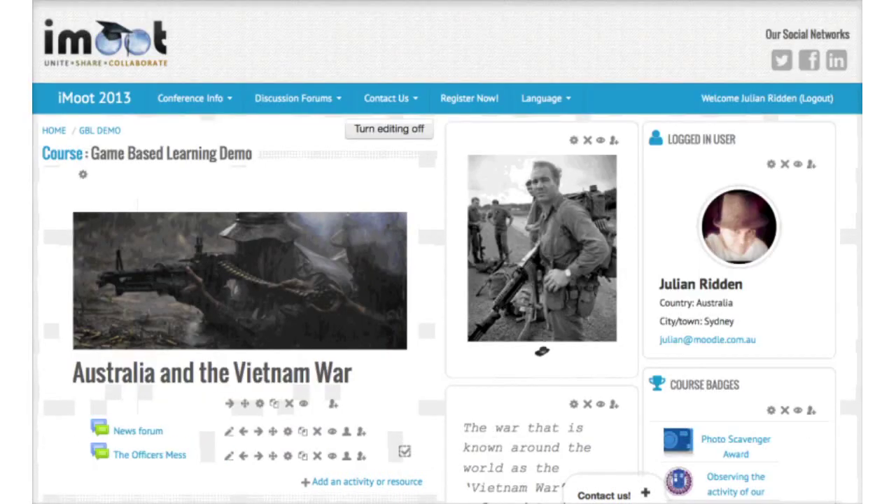